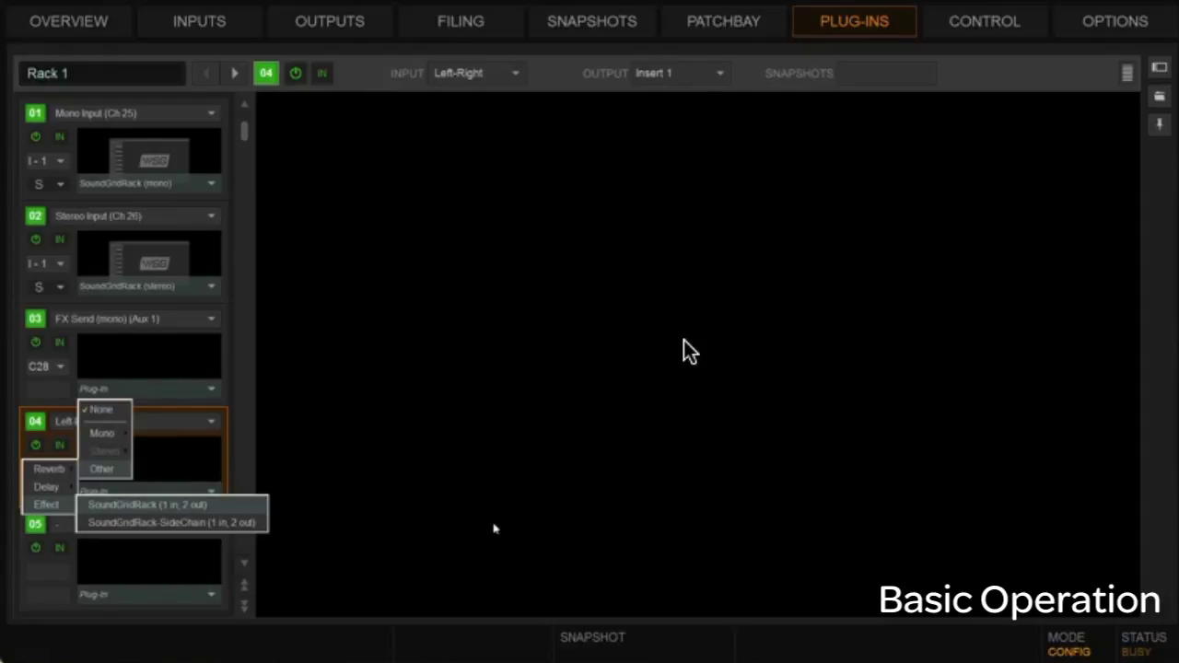
Load SoundGridRack 1-in-2-out into the FX Send rack and Stereo > Effect > SoundGridRack-SideChain into the Left-Right rack
key("Return")
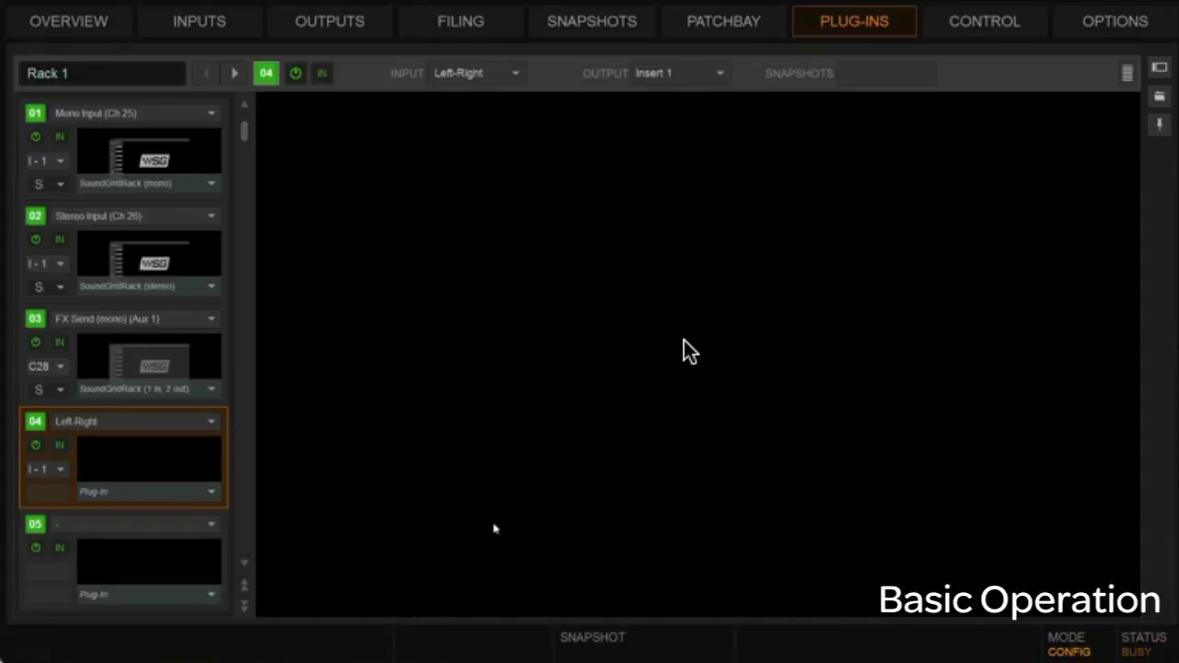
key("Return")
key("Down")
key("Right")
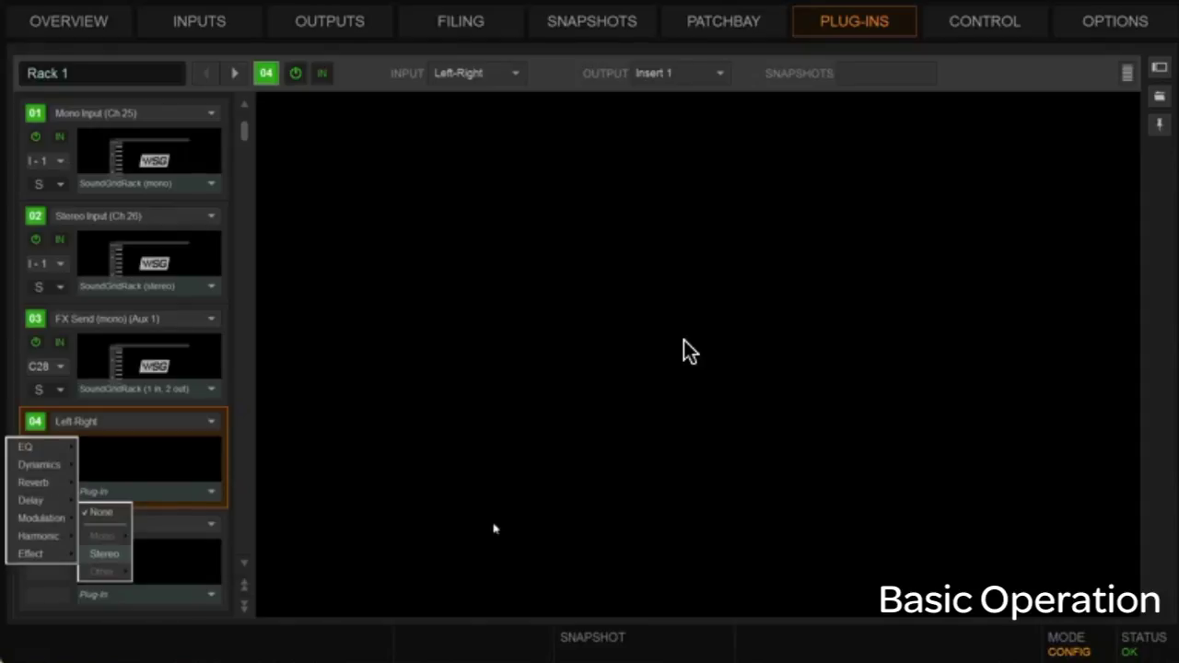
key("Down")
key("Down")
key("Down")
key("Down")
key("Down")
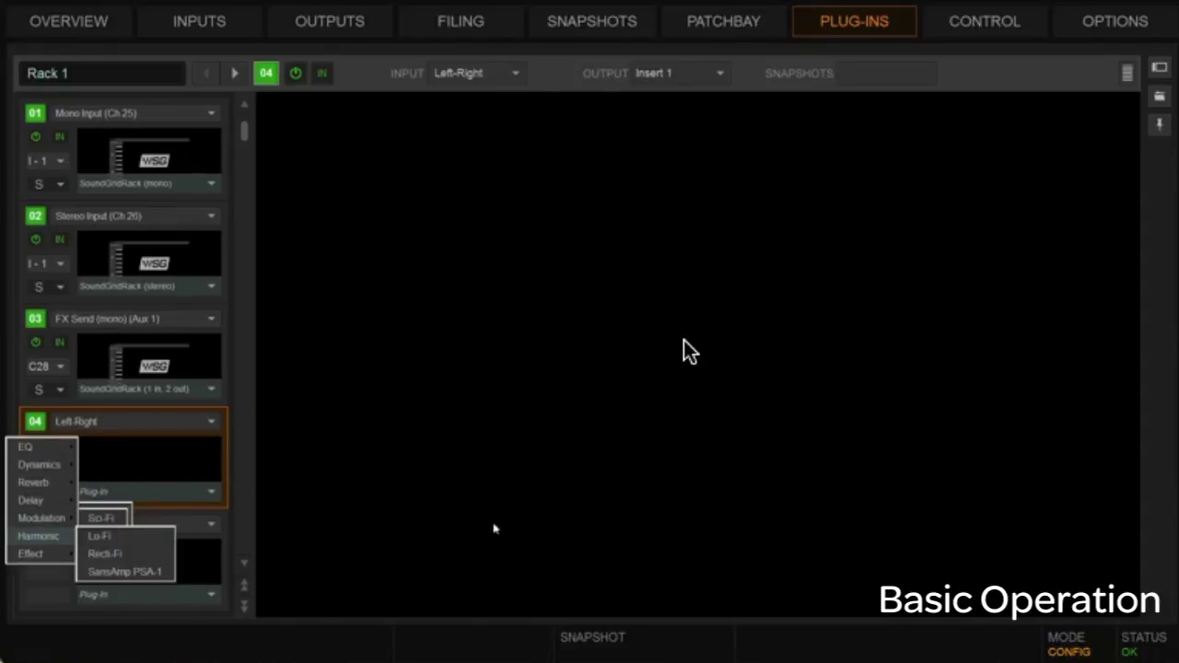
key("Down")
key("Down")
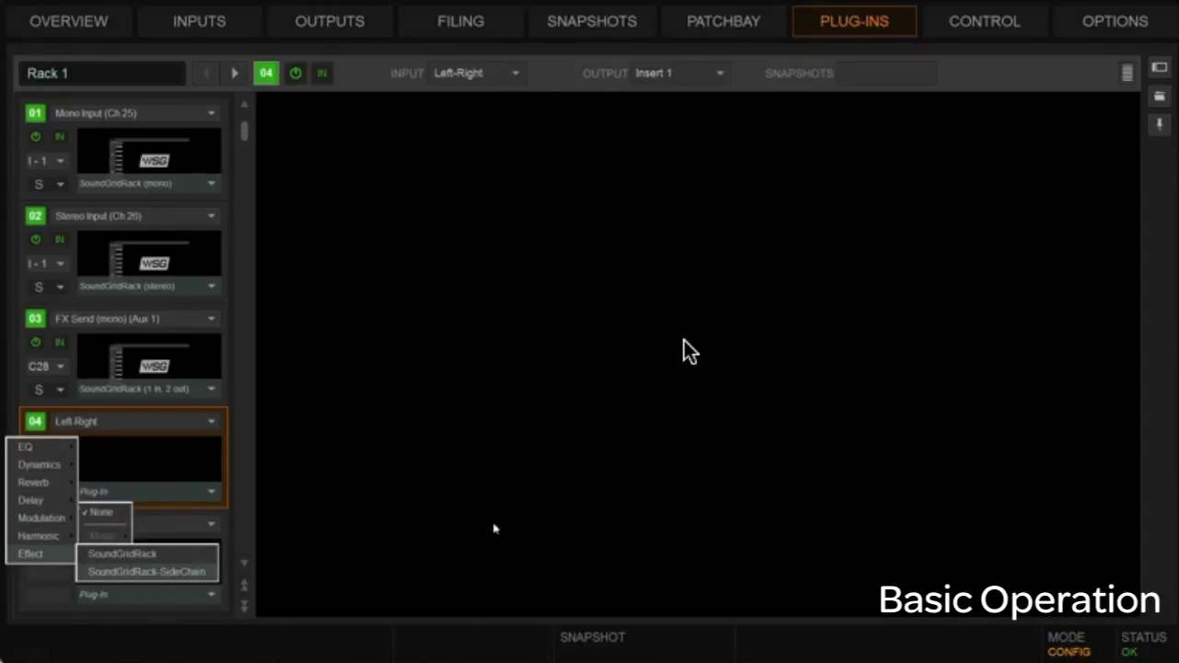
key("Return")
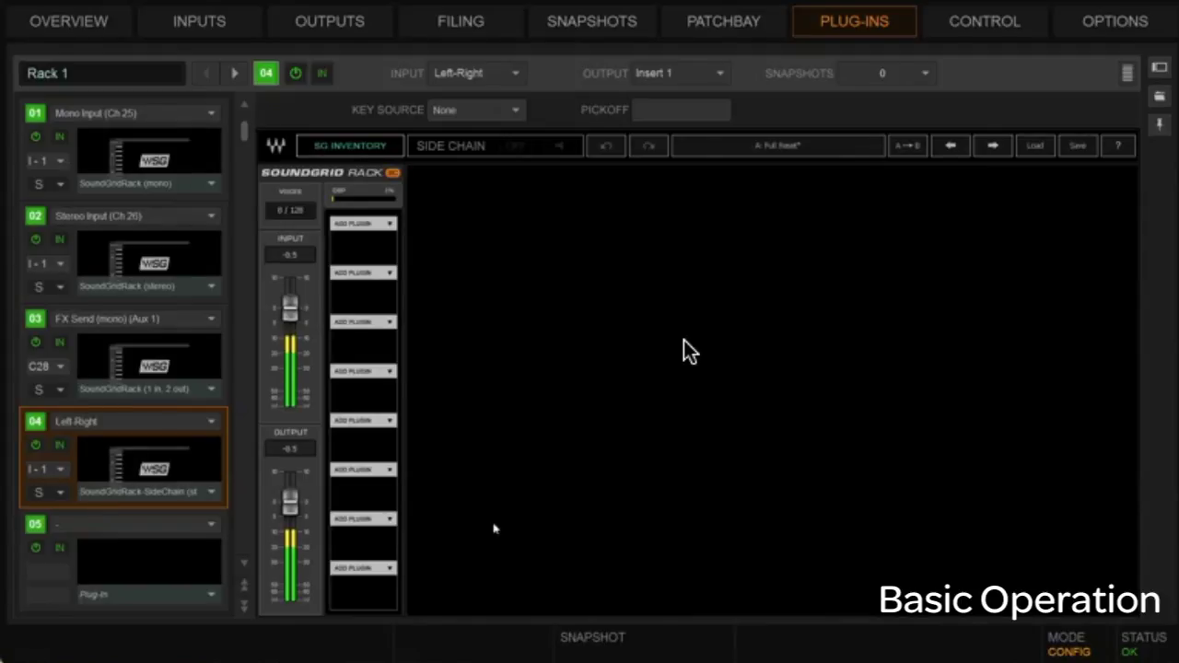
Switch to rack 01, the Mono Input Ch 25 SoundGrid Rack
key("Up")
key("Up")
key("Up")
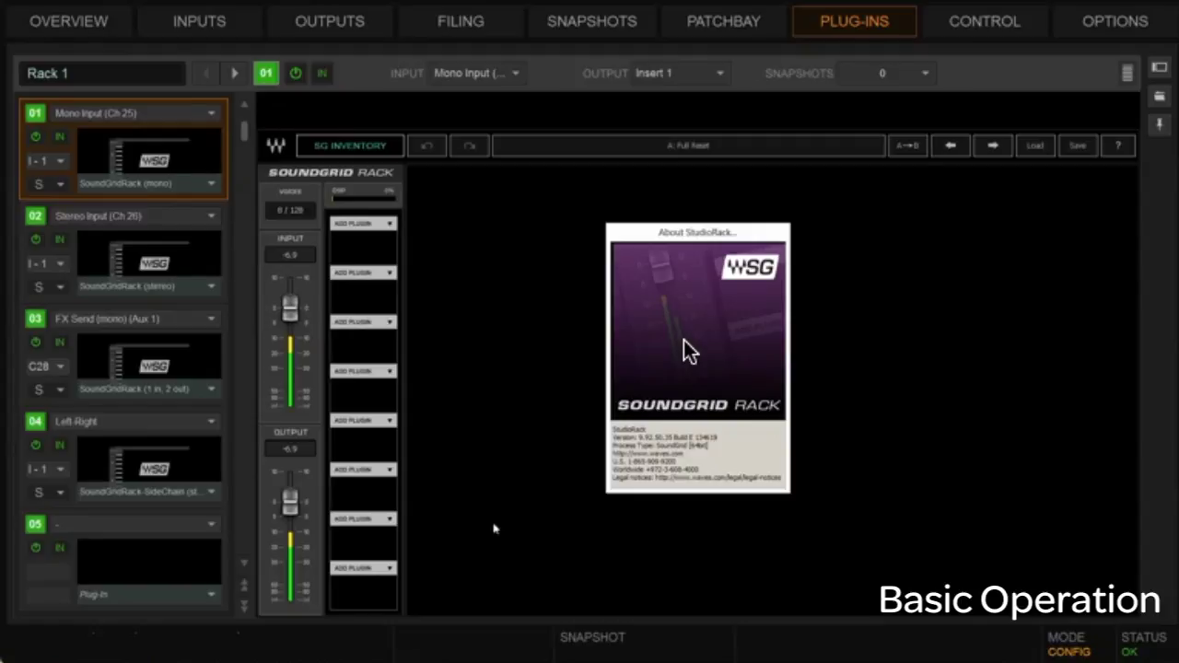
Close the About StudioRack box and select the Waves WSG-HD card in Options > Devices
left_click(691, 351)
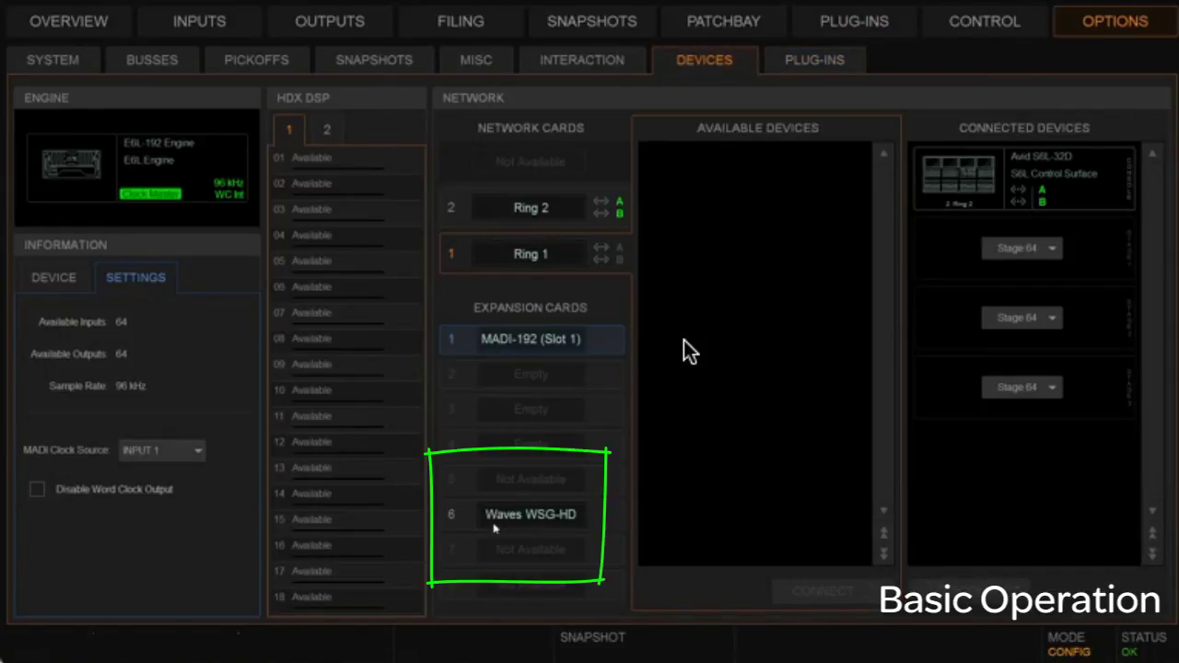
left_click(495, 524)
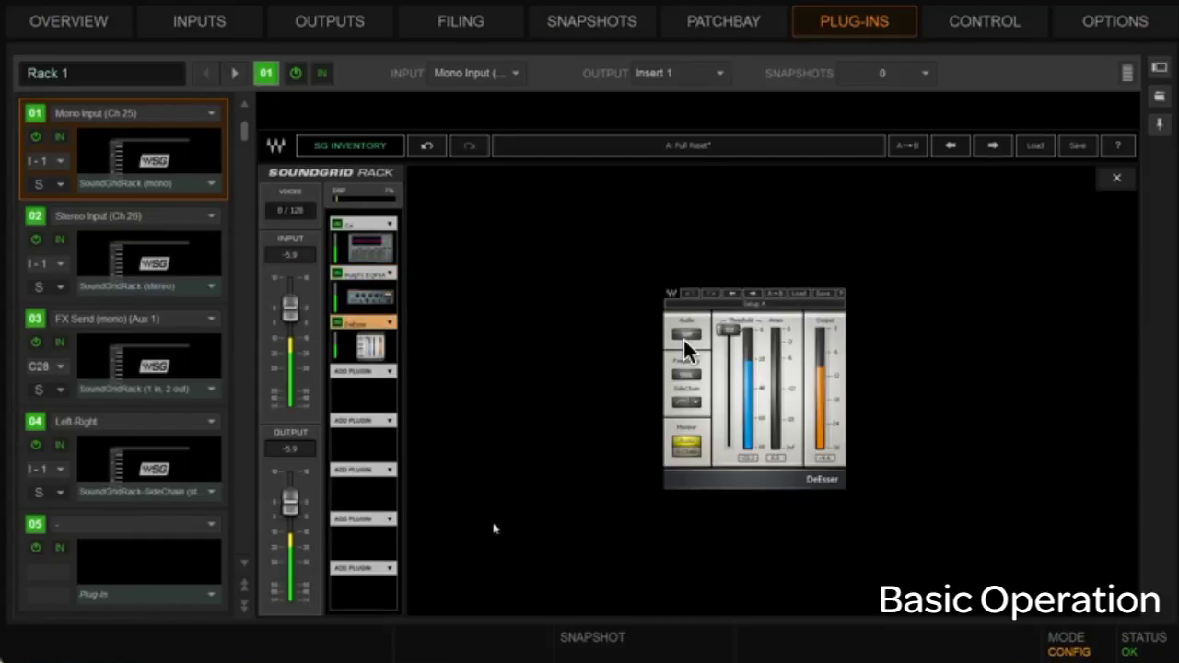
Bring up the rack's plug-in list to add the Aphex Vintage Exciter
right_click(494, 529)
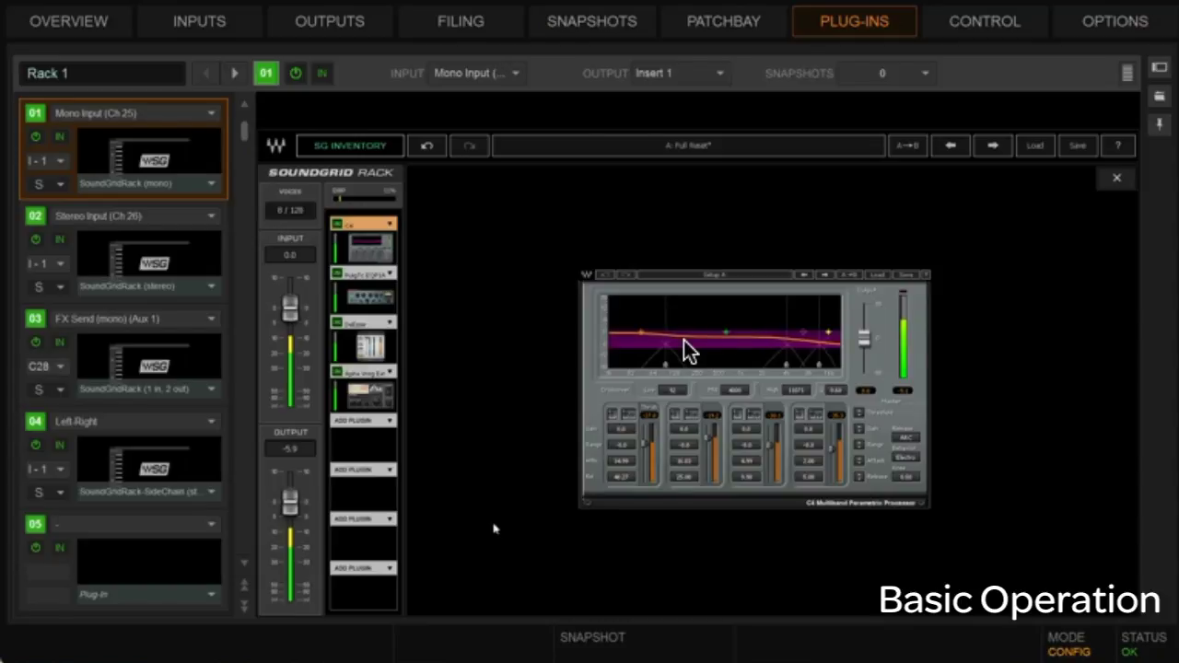
Copy rack 01's plug-in settings into Stereo Input rack 02, then move to FX Send rack 03
right_click(158, 156)
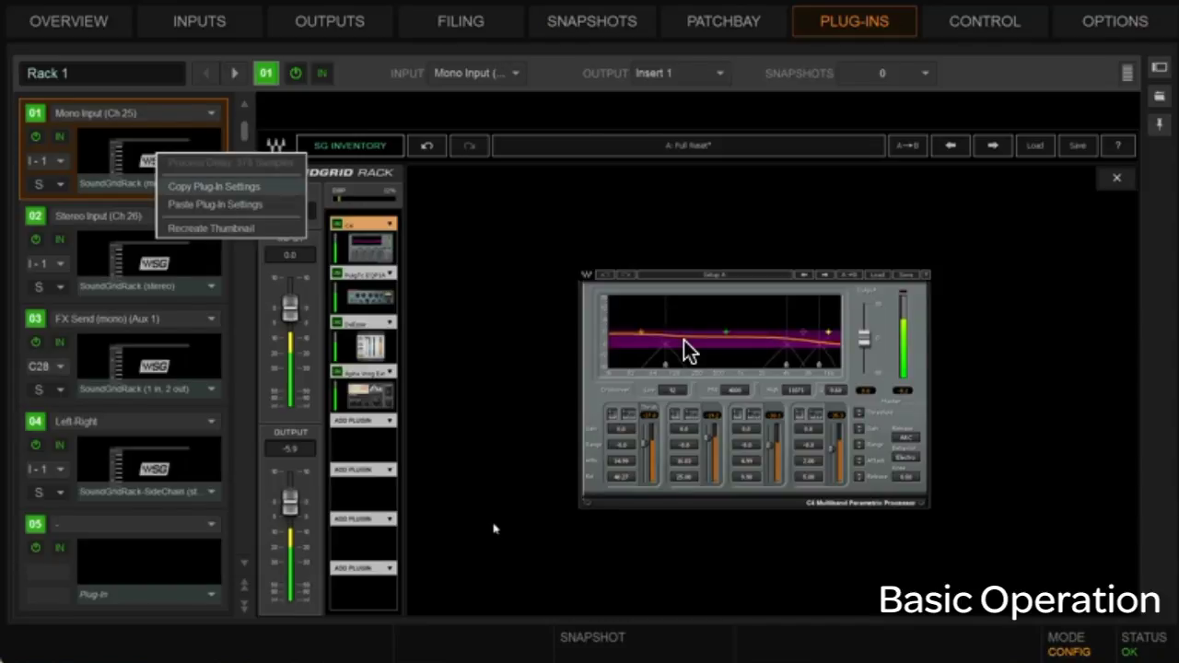
left_click(214, 186)
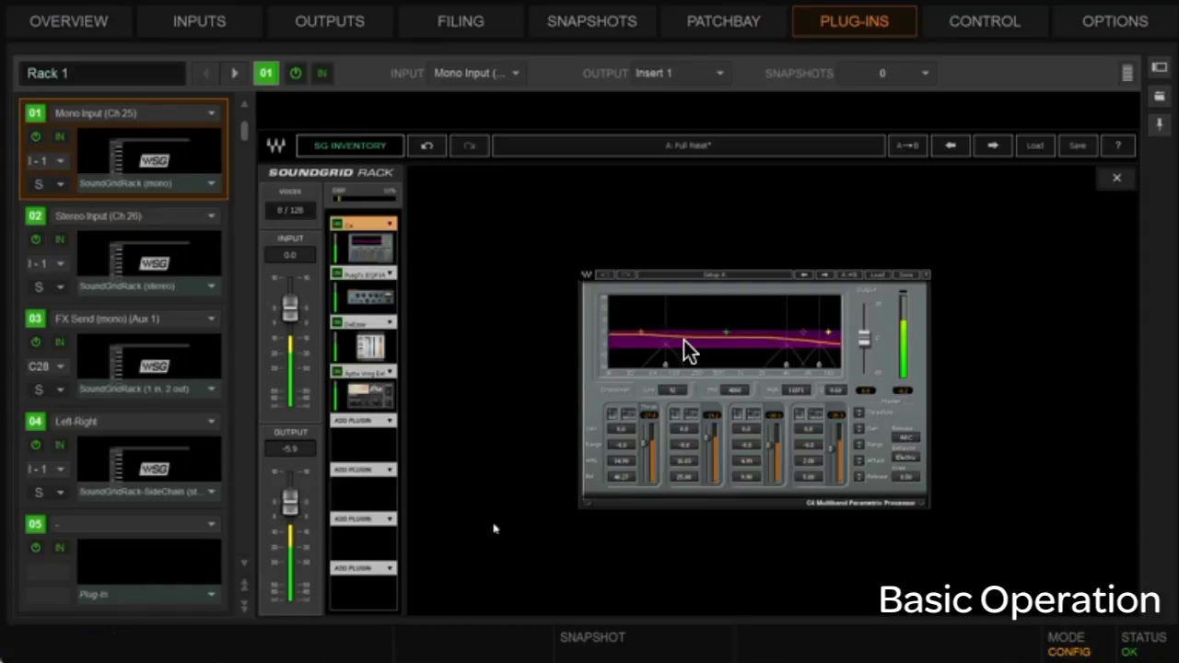
key("Down")
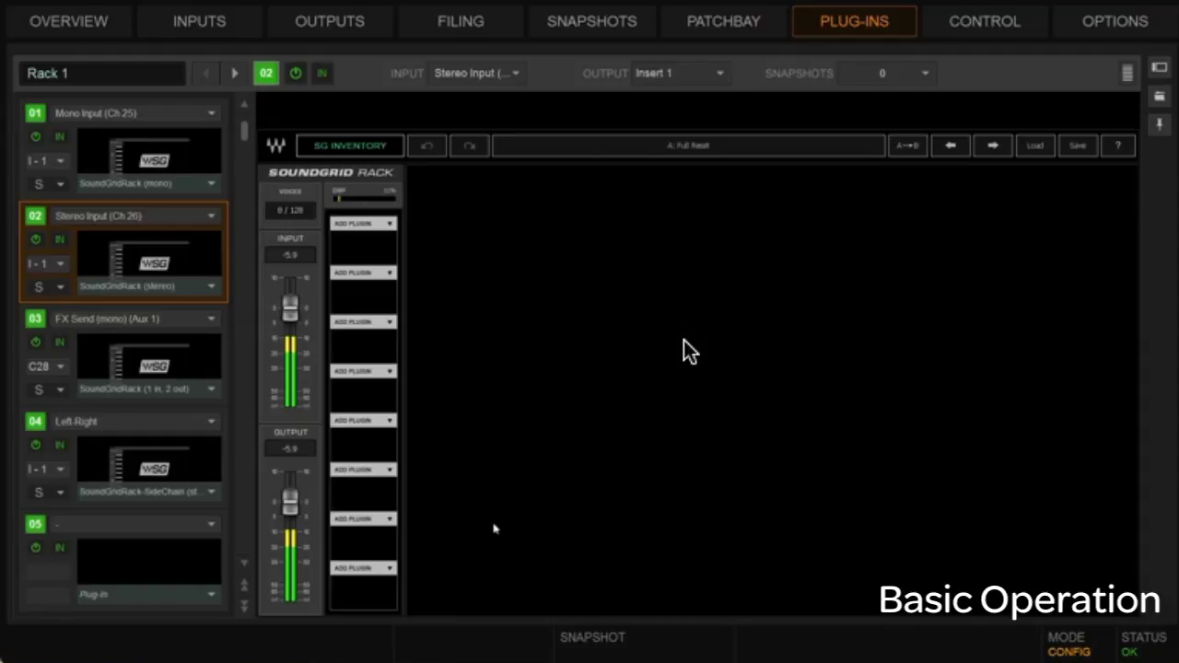
key("Menu")
key("Down")
key("Down")
key("Return")
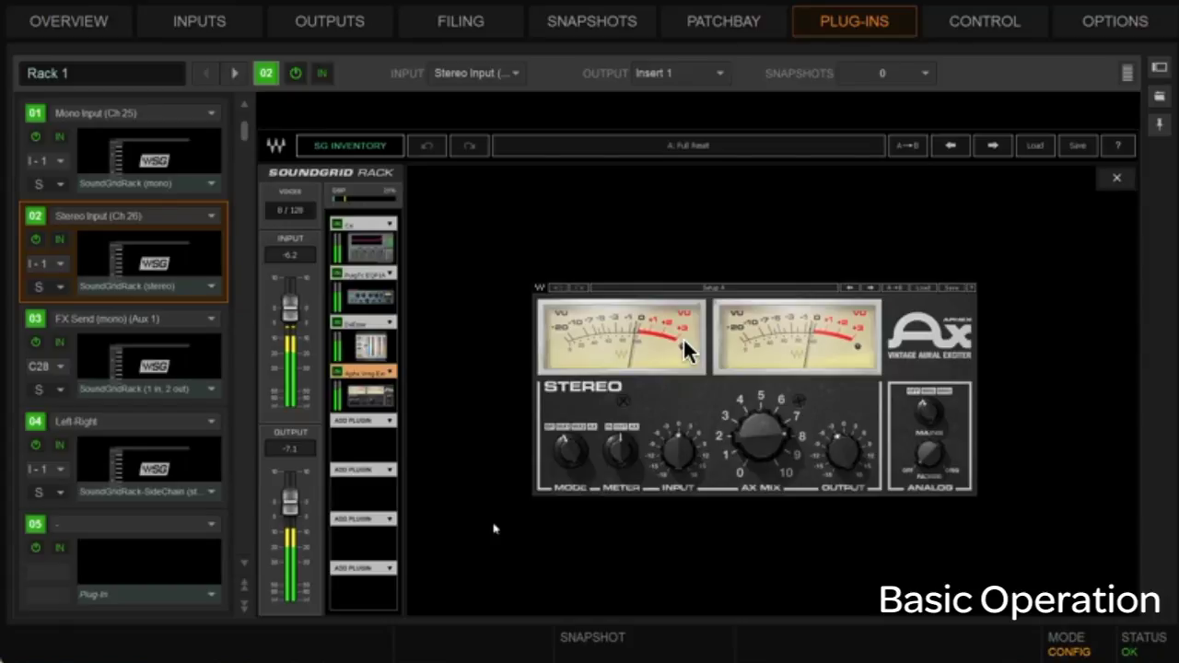
key("Down")
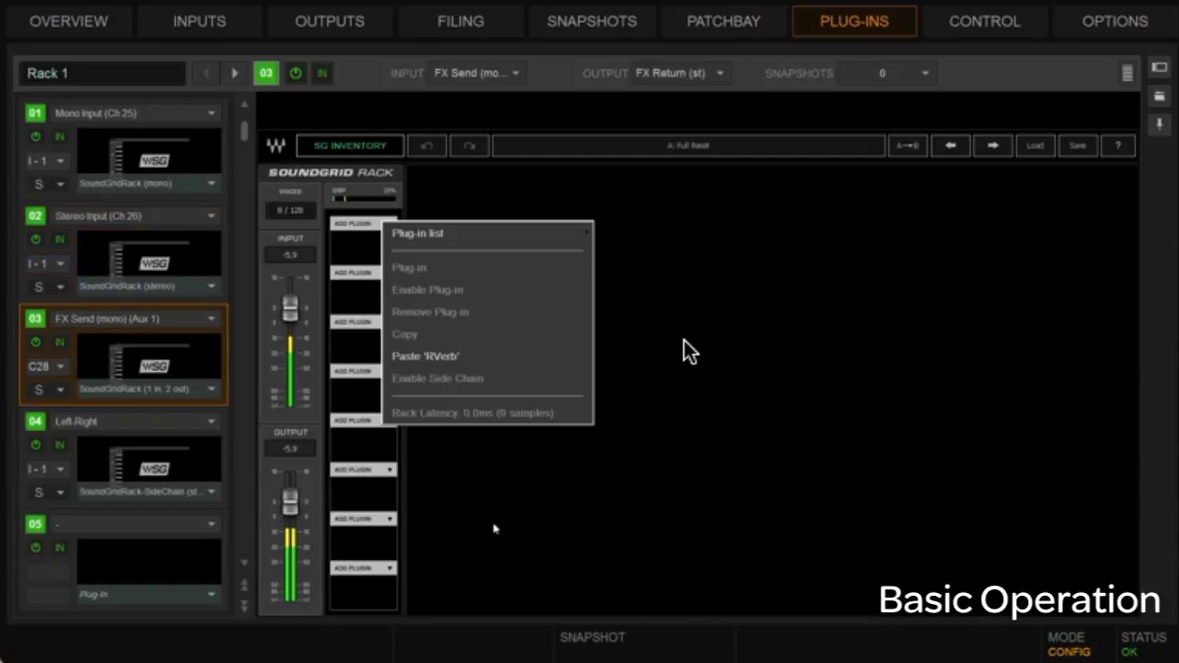
Load Reverb > H-Reverb(mono/stereo) into the first slot and API-2500 into the second slot
key("Right")
key("Down")
key("Down")
key("Down")
key("Down")
key("Down")
key("Down")
key("Down")
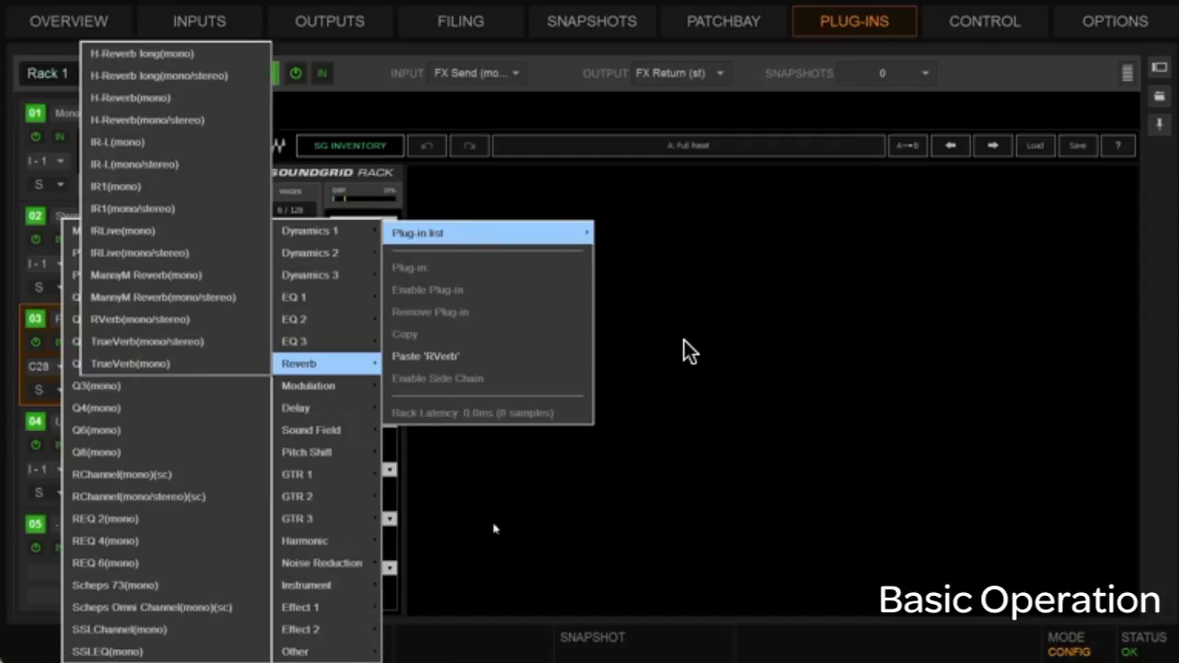
key("Right")
key("Up")
key("Up")
key("Up")
key("Up")
key("Up")
key("Up")
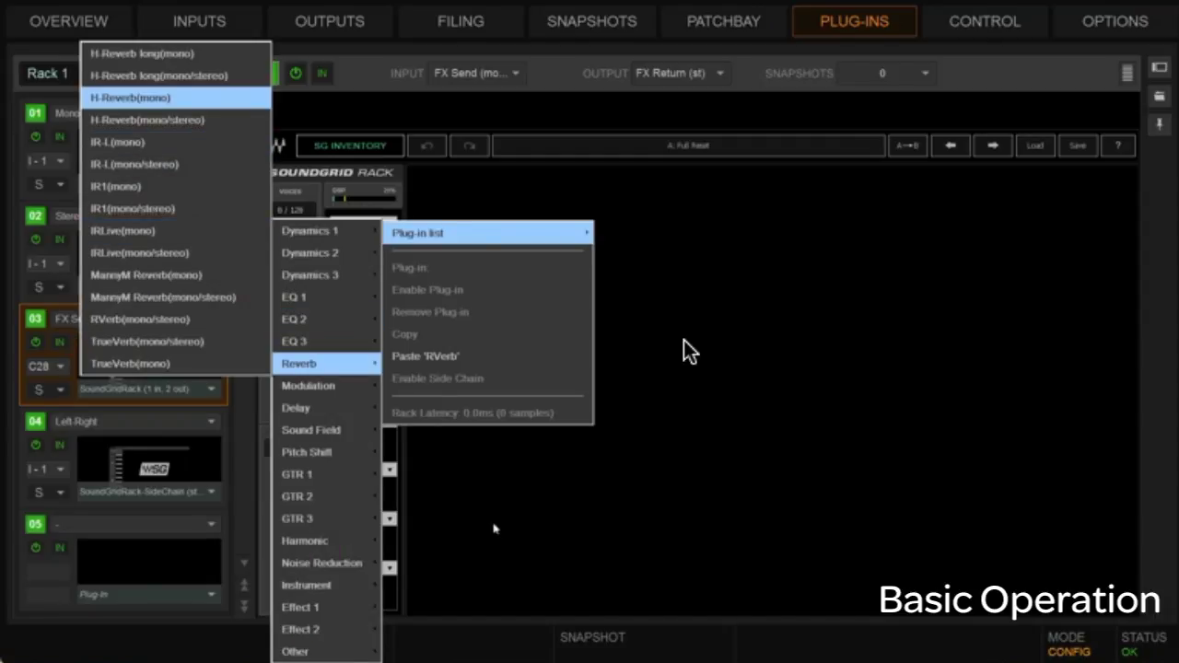
key("Down")
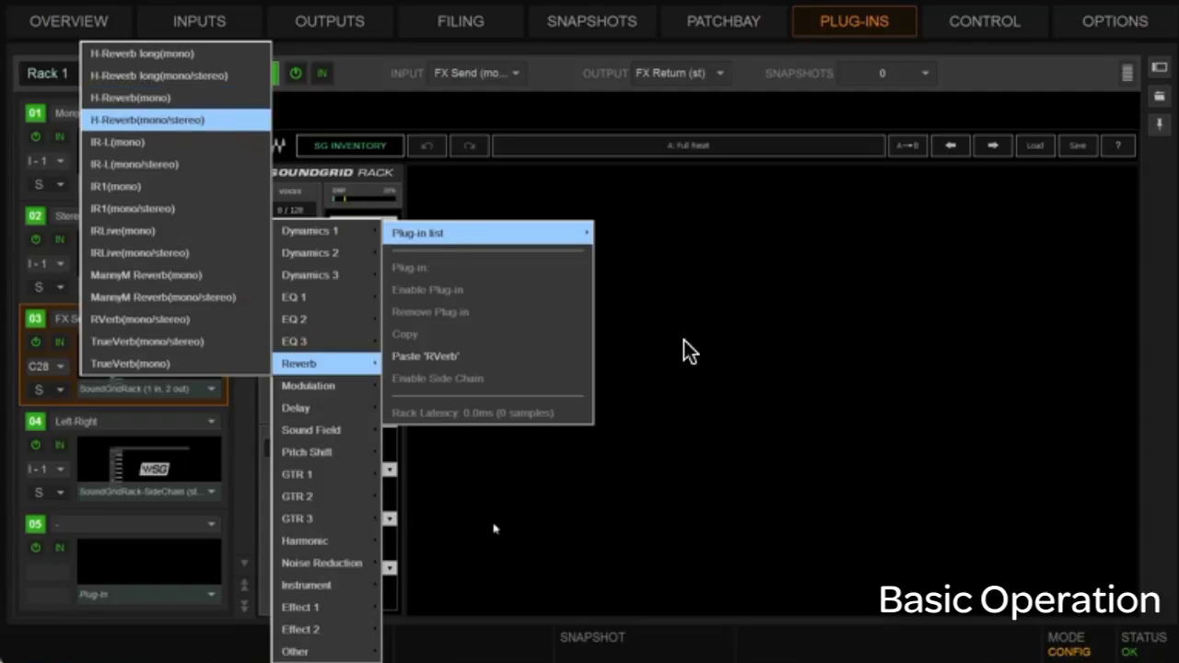
key("Return")
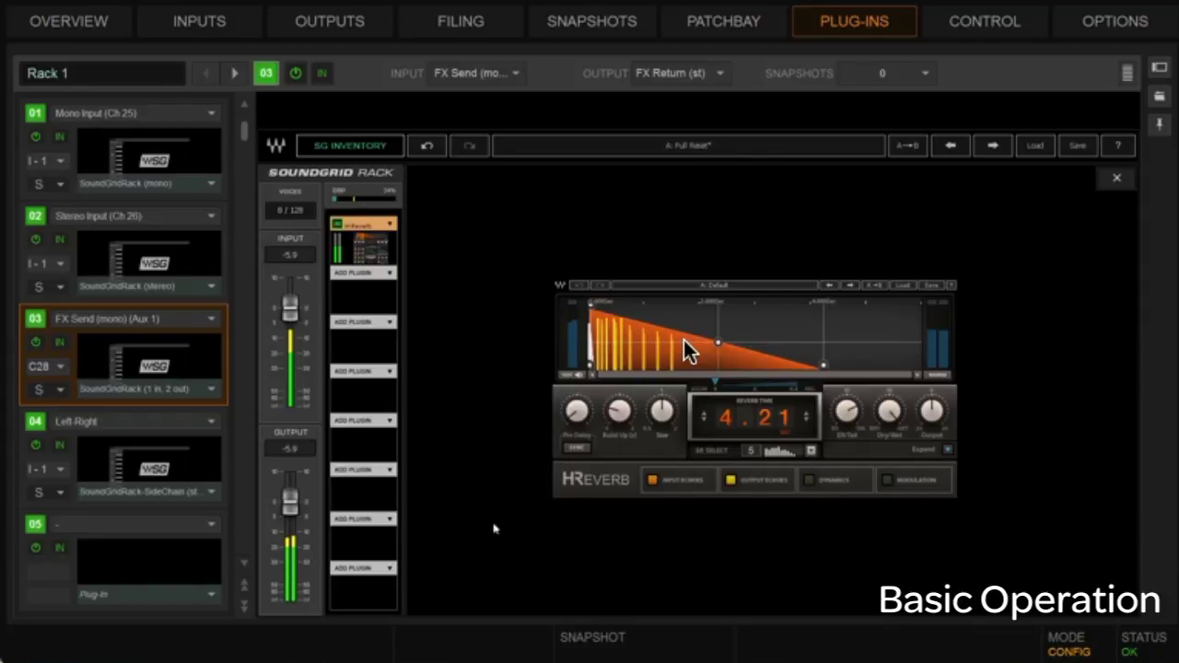
left_click(389, 273)
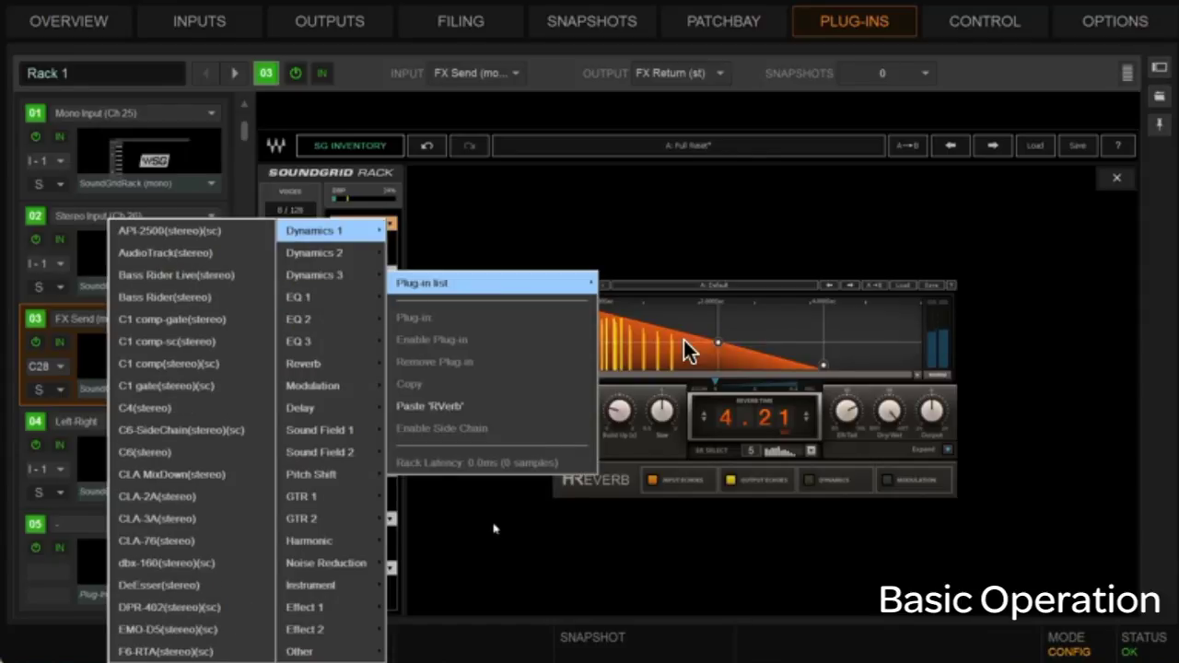
key("Escape")
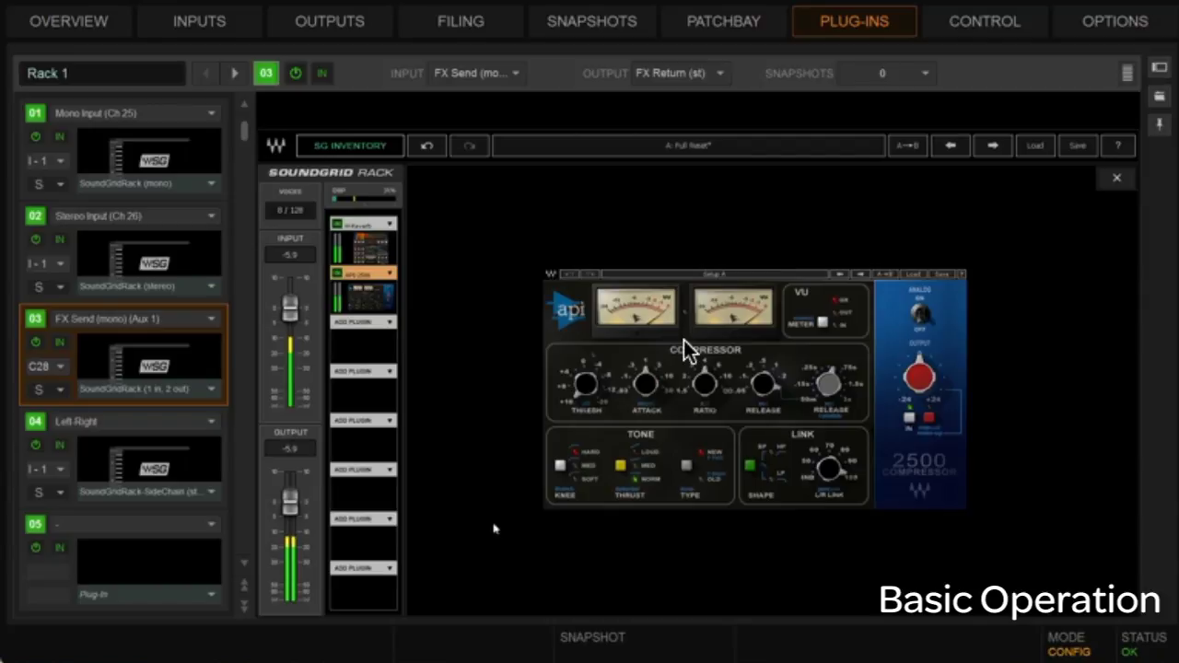
Switch to rack 04, the Left-Right side-chain rack
key("Down")
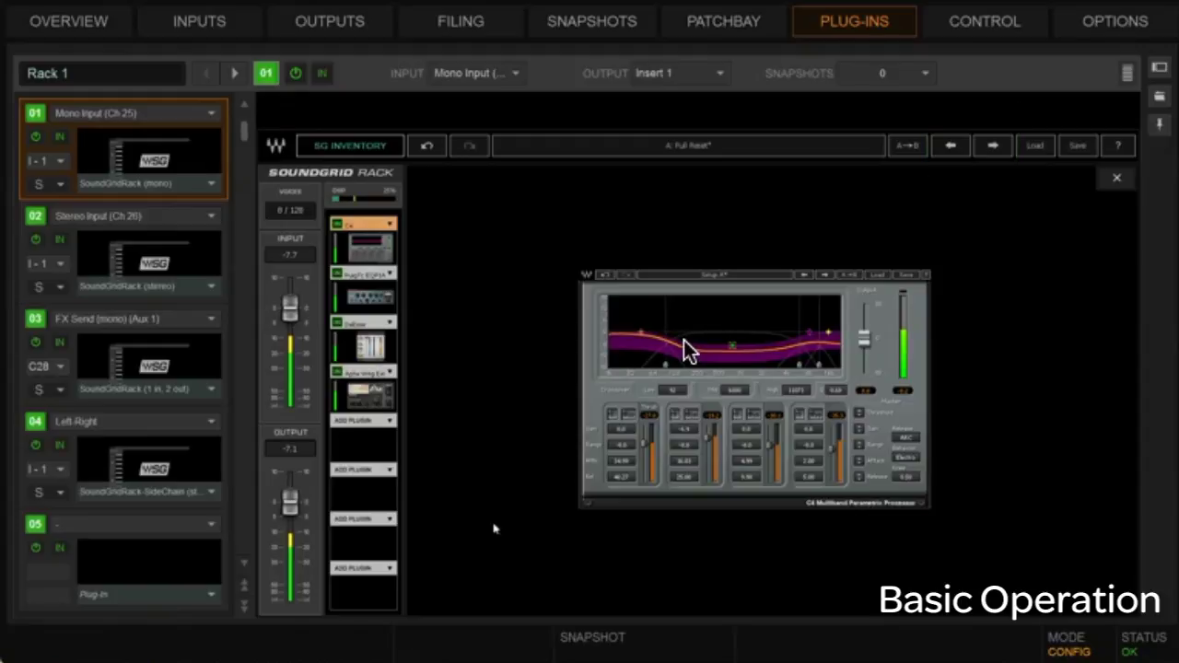
Recall the next rack preset, return to the previous one, and select Stereo Input rack 02
key("Right")
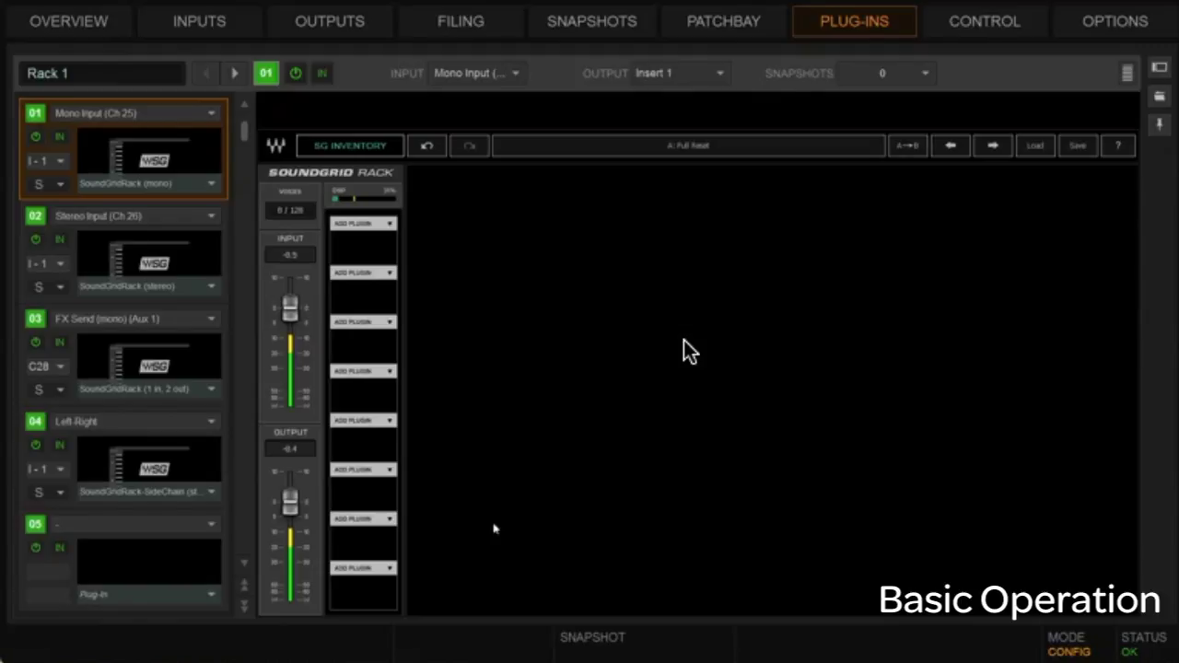
key("Left")
key("Down")
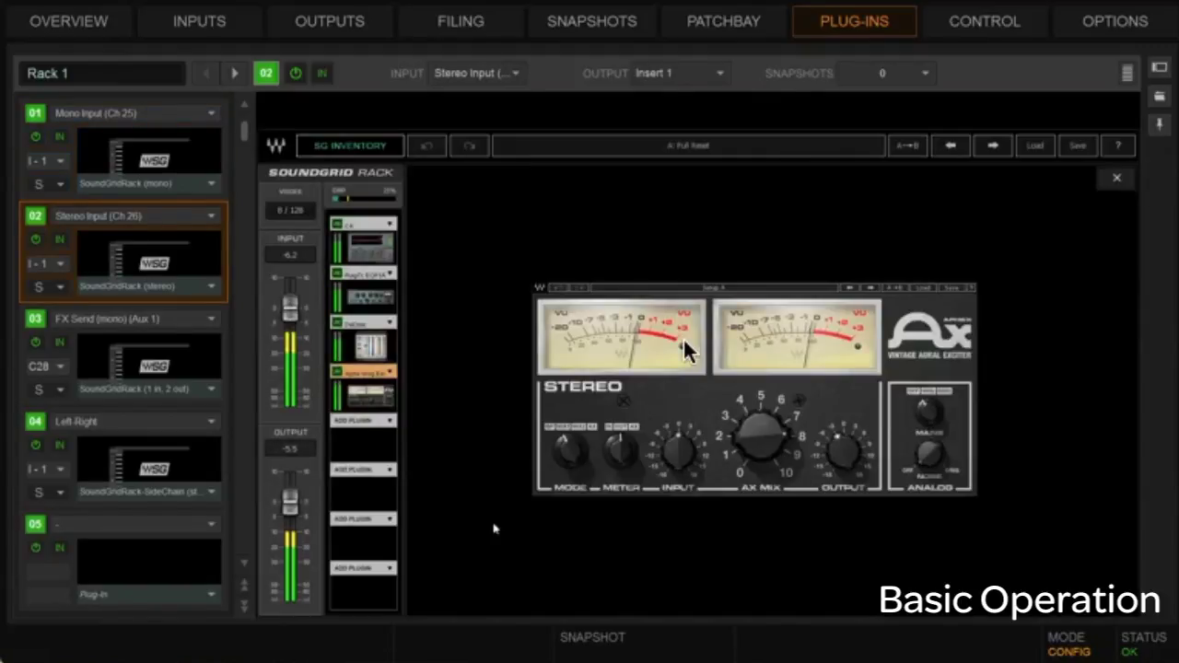
Copy rack 02's plug-in settings and reselect Mono Input rack 01's options menu
key("Menu")
key("Return")
key("Up")
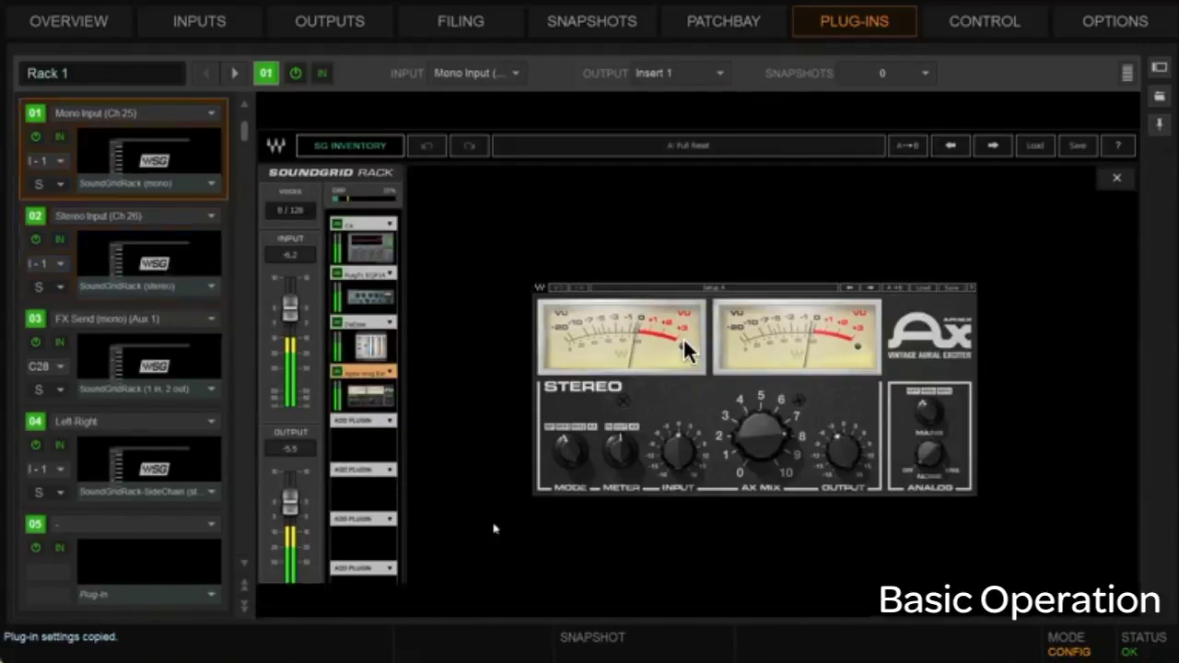
key("Menu")
Paste the Stereo Input rack's plug-in settings into Mono Input rack 01
key("Down")
key("Return")
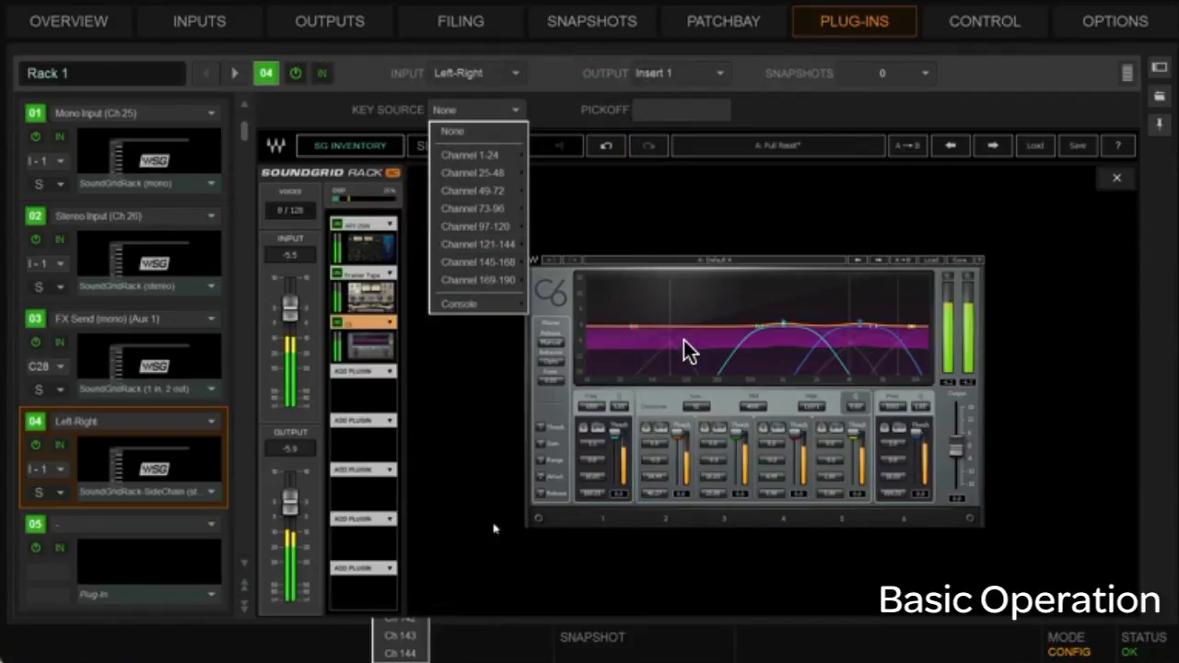
Dismiss the Key Source channel choices, leaving the side-chain key source at None
key("Escape")
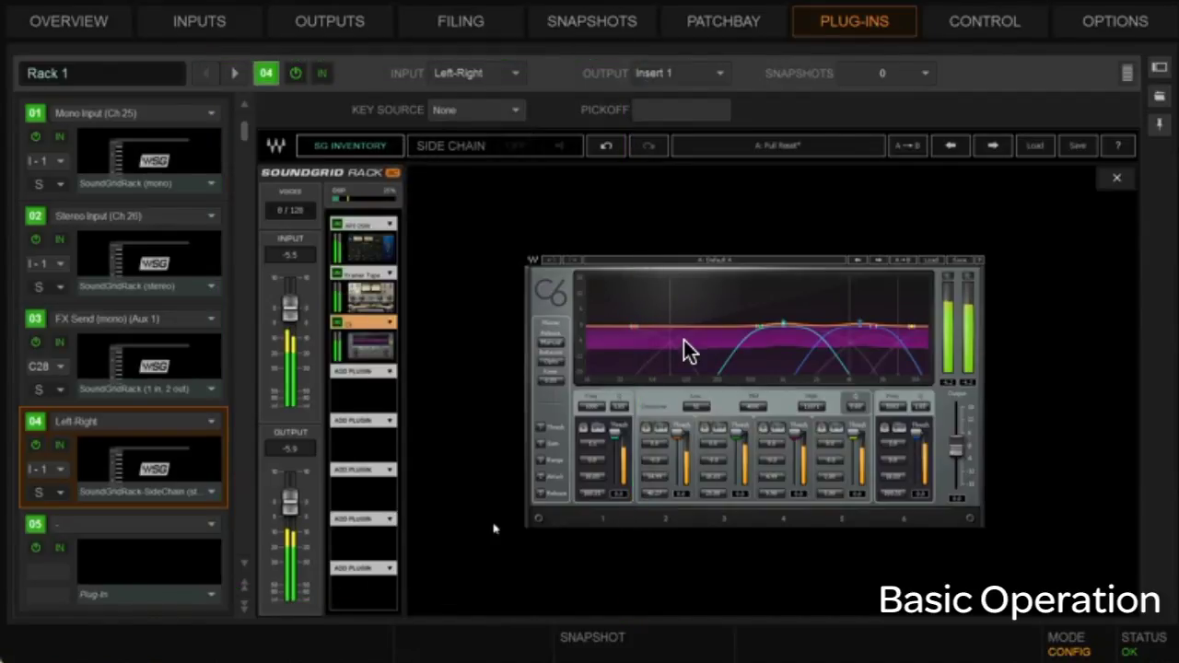